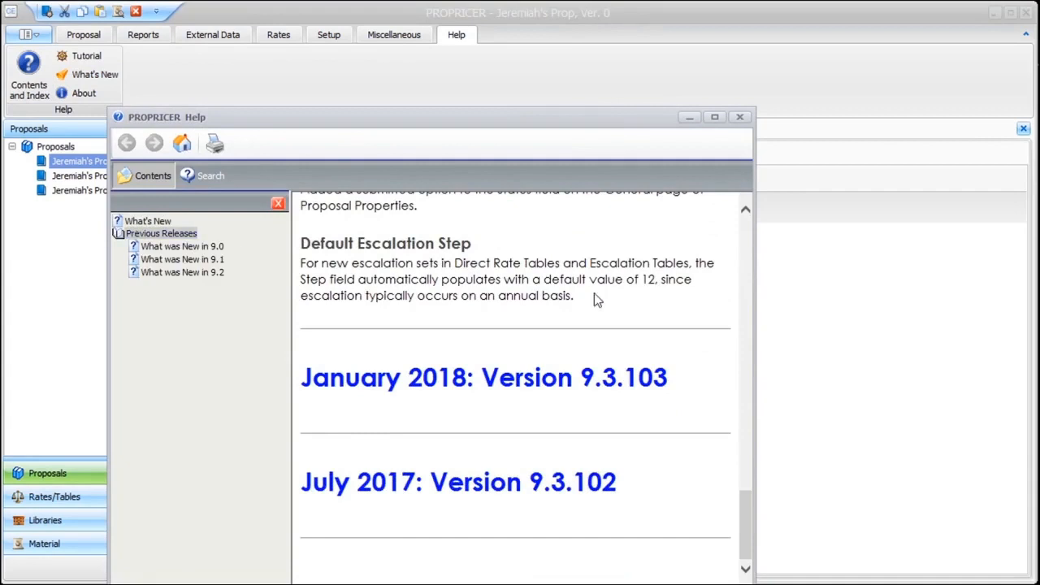
Close the Help window and show the field list for the version 0 proposal's pivot grid
{"action": "left_click", "coordinate": [740, 117]}
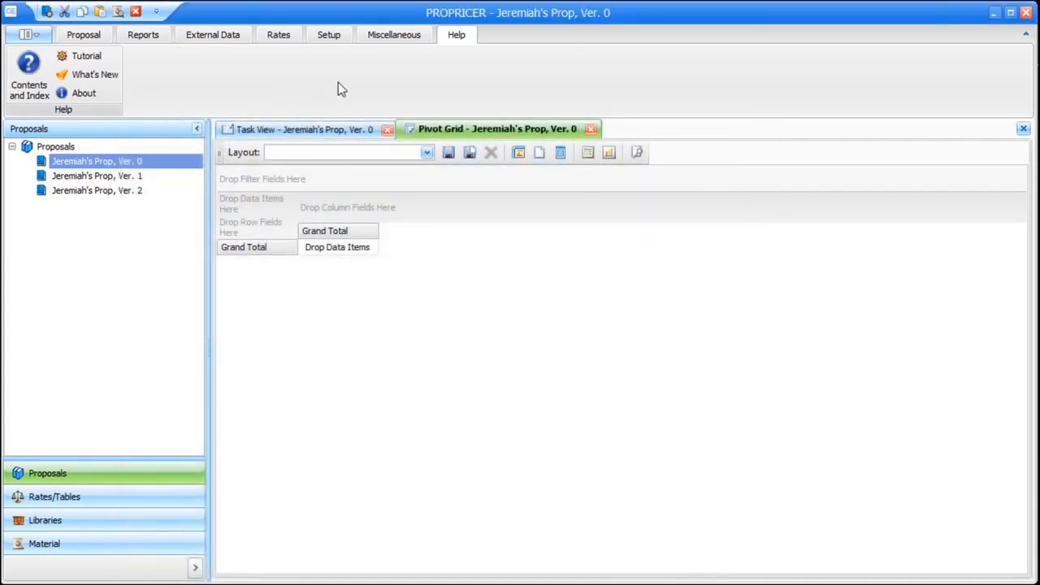
{"action": "left_click", "coordinate": [90, 35]}
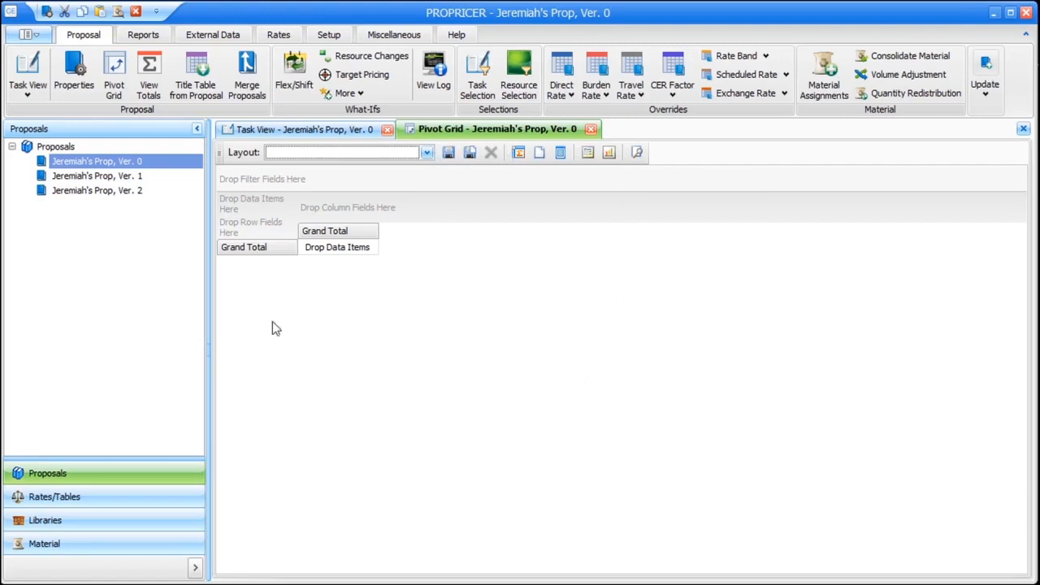
{"action": "left_click", "coordinate": [127, 165]}
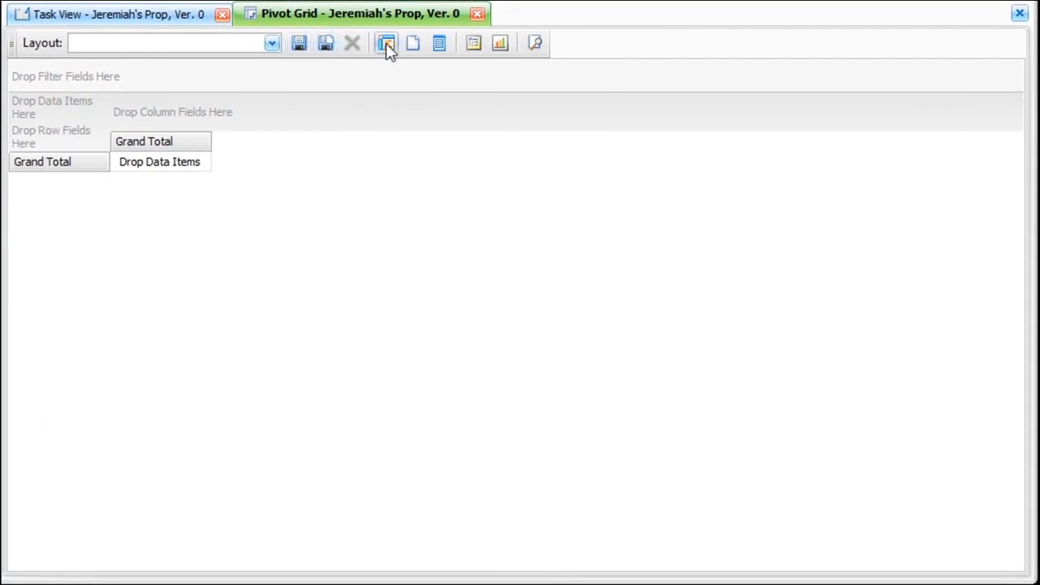
{"action": "left_click", "coordinate": [443, 49]}
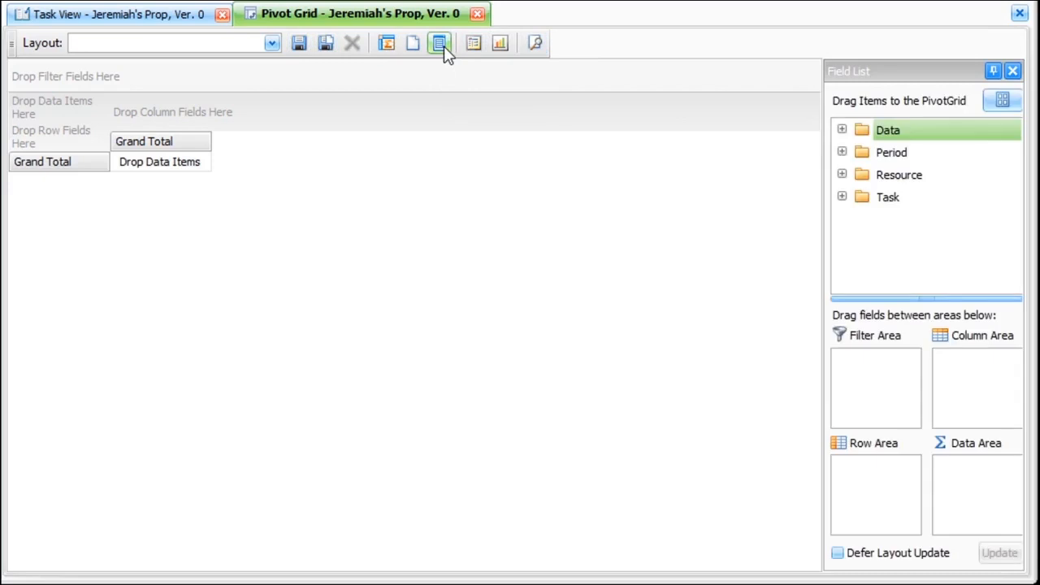
{"action": "left_click", "coordinate": [881, 75]}
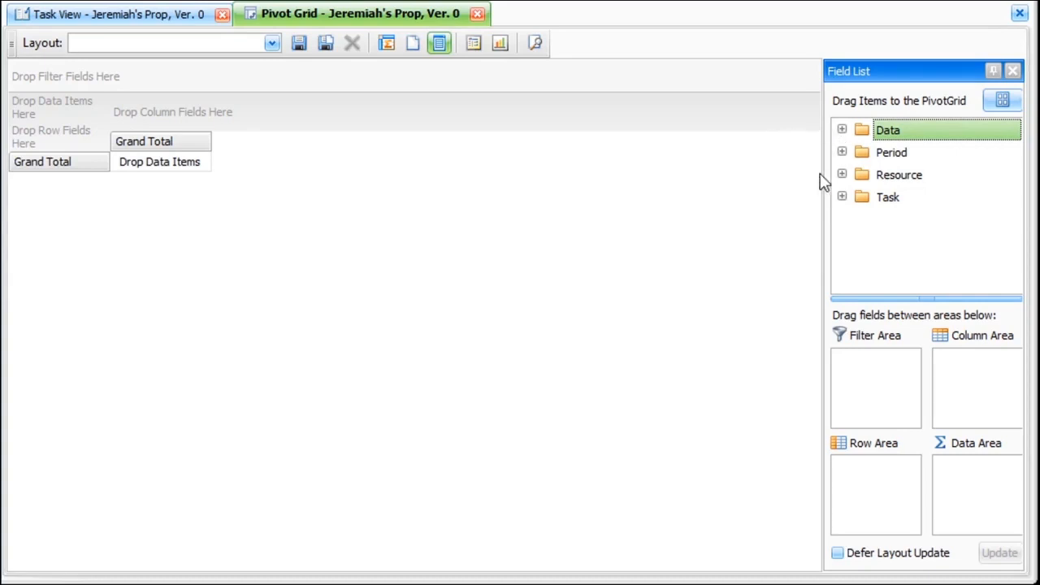
Add the WBS field from the Task group as the pivot grid's row field
{"action": "left_click", "coordinate": [846, 177]}
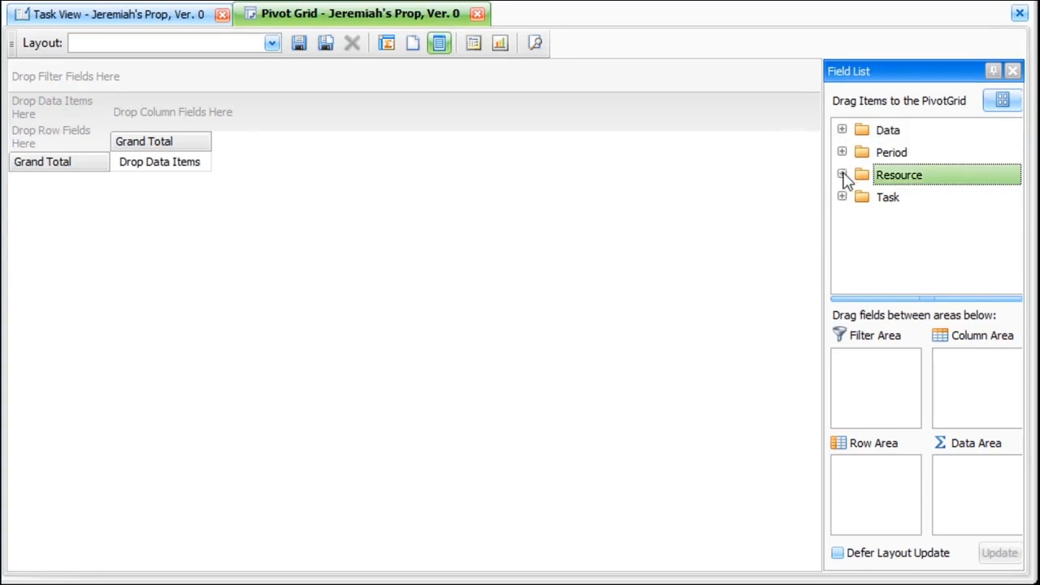
{"action": "left_click", "coordinate": [842, 197]}
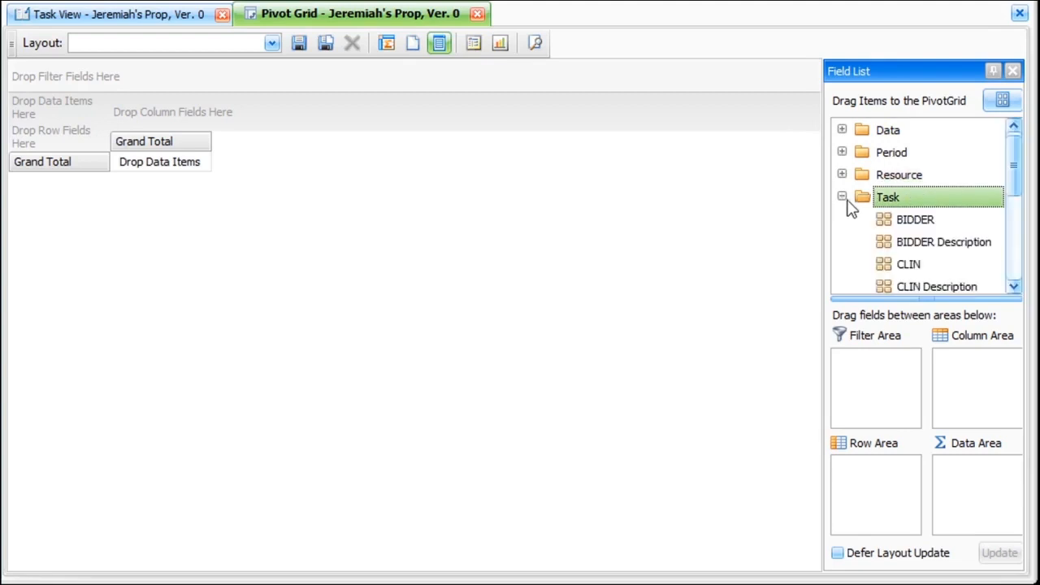
{"action": "left_click_drag", "start_coordinate": [1015, 172], "coordinate": [1014, 242]}
{"action": "left_click_drag", "start_coordinate": [905, 268], "coordinate": [61, 140]}
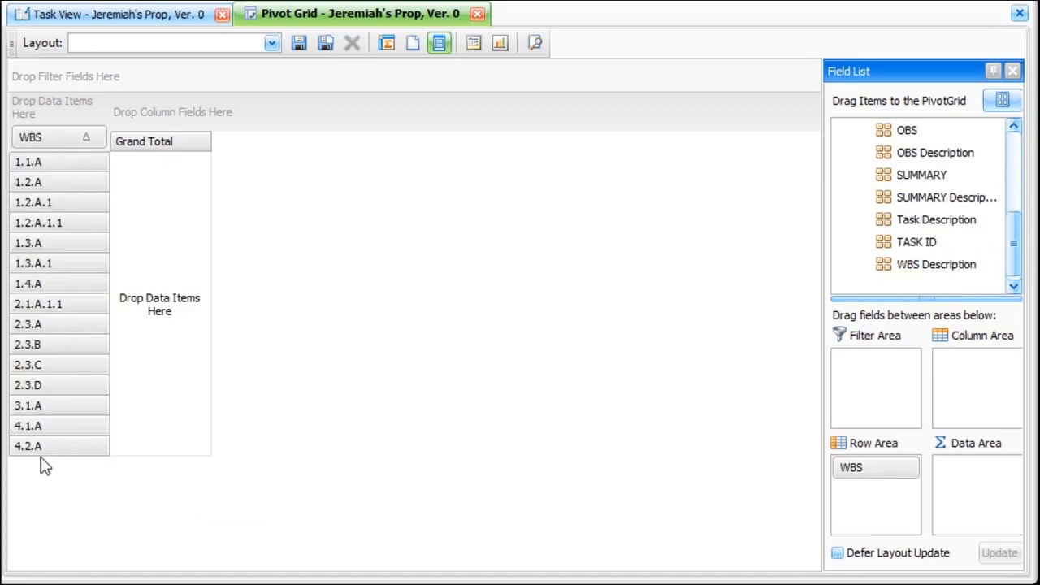
Add the Hours field from the Data group as the pivot grid's data item
{"action": "left_click_drag", "start_coordinate": [1011, 243], "coordinate": [964, 163]}
{"action": "left_click", "coordinate": [845, 131]}
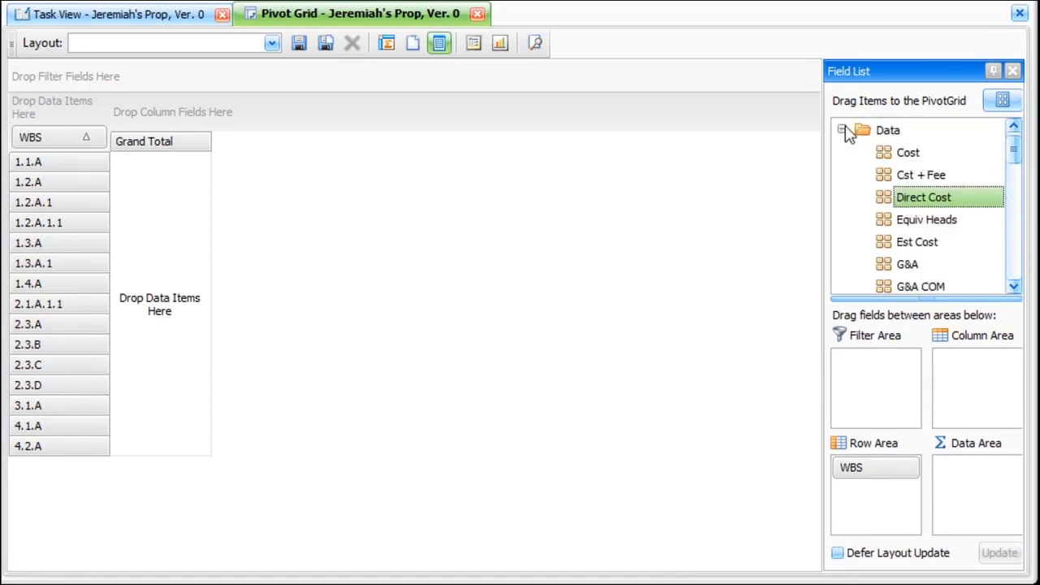
{"action": "left_click_drag", "start_coordinate": [1015, 163], "coordinate": [1016, 192]}
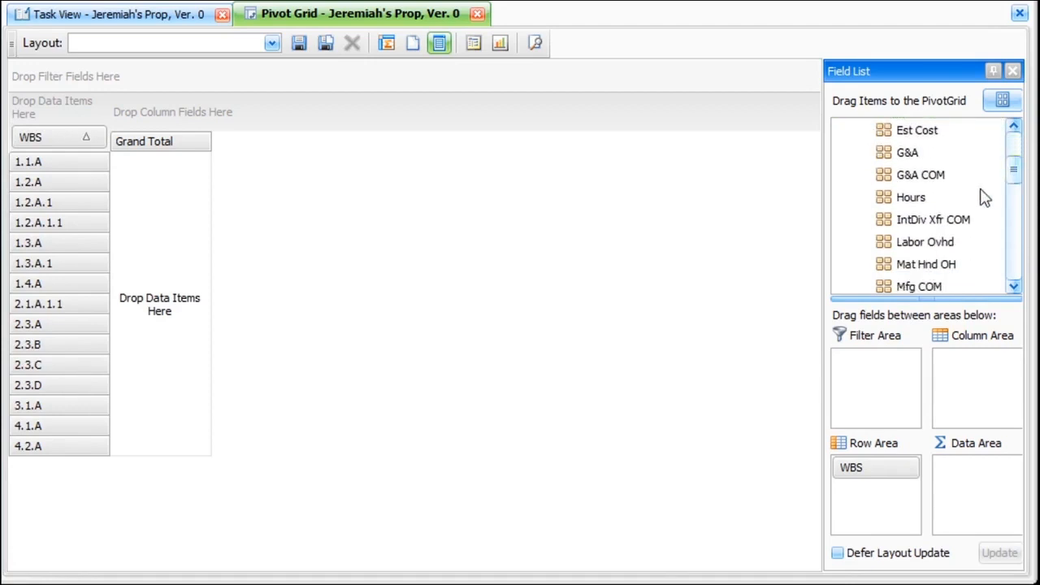
{"action": "left_click_drag", "start_coordinate": [921, 201], "coordinate": [184, 249]}
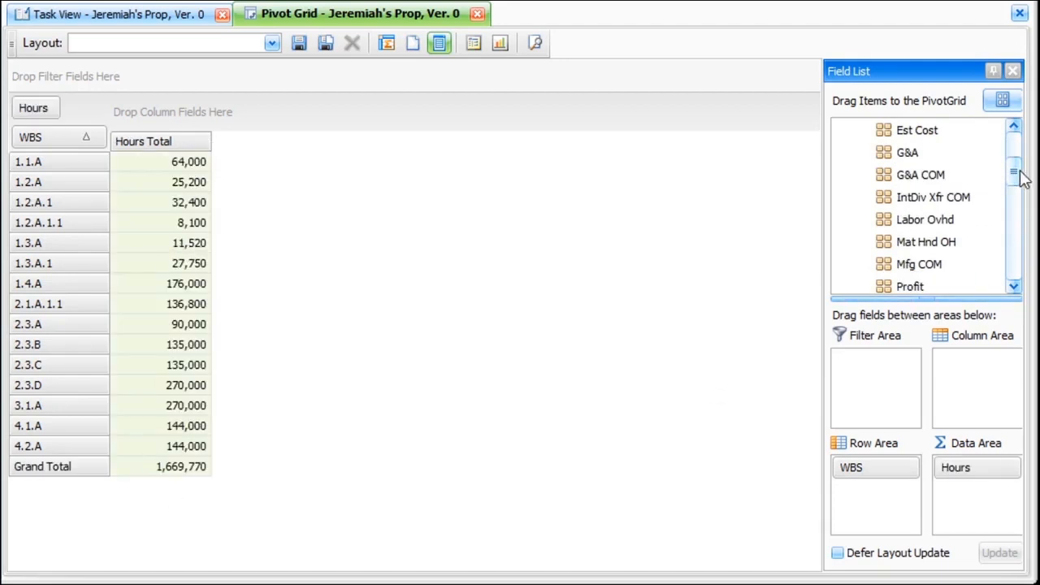
Add the Year field from the Period group as the pivot grid's column field
{"action": "left_click_drag", "start_coordinate": [1021, 179], "coordinate": [1016, 206]}
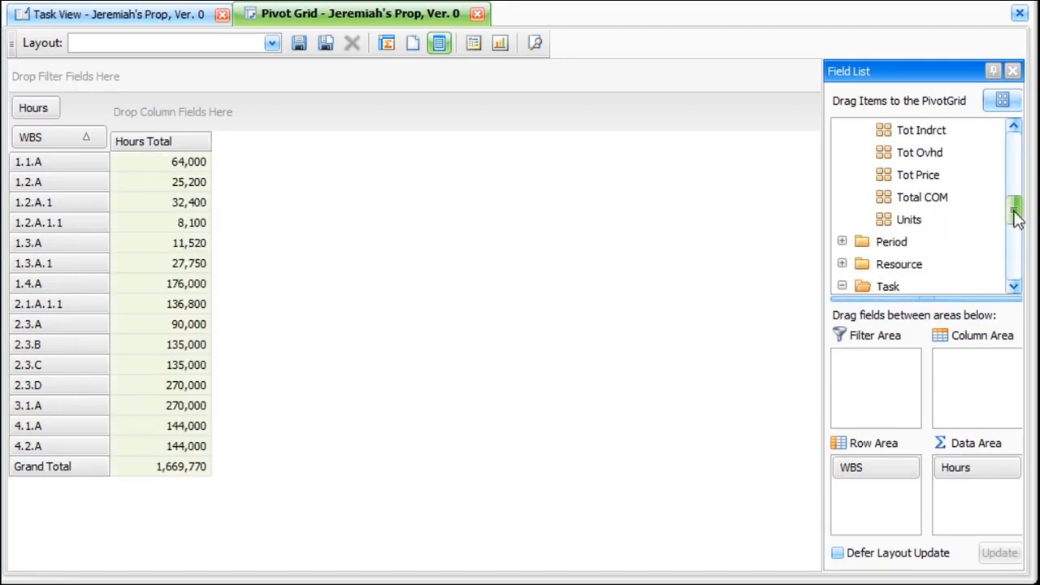
{"action": "left_click", "coordinate": [843, 242]}
{"action": "scroll", "coordinate": [889, 260], "scroll_direction": "down", "scroll_amount": 1}
{"action": "left_click_drag", "start_coordinate": [904, 265], "coordinate": [173, 115]}
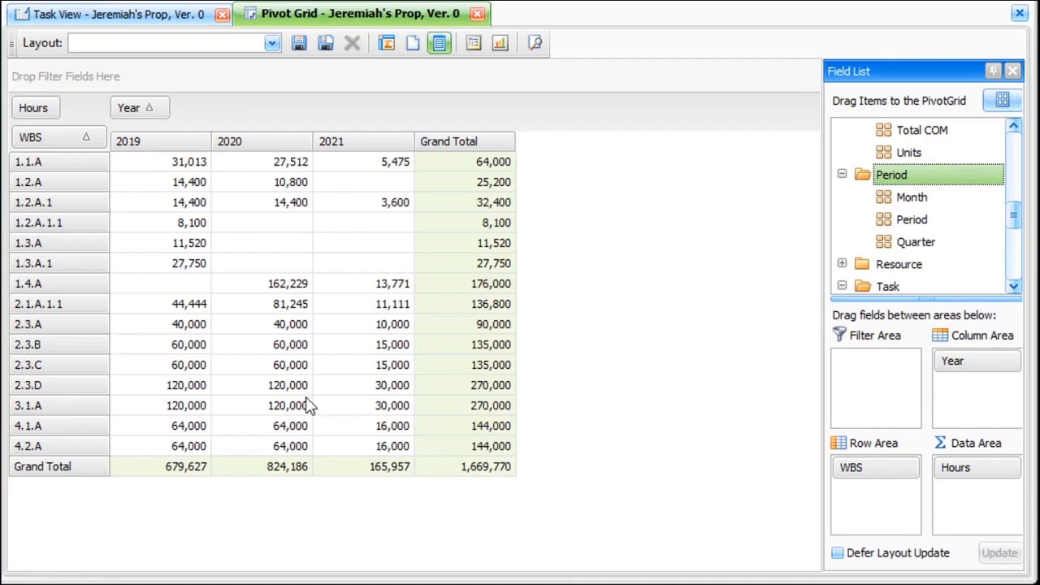
Save the pivot layout as "Hours by WBS" and check that it is listed among the layouts
{"action": "left_click", "coordinate": [305, 45]}
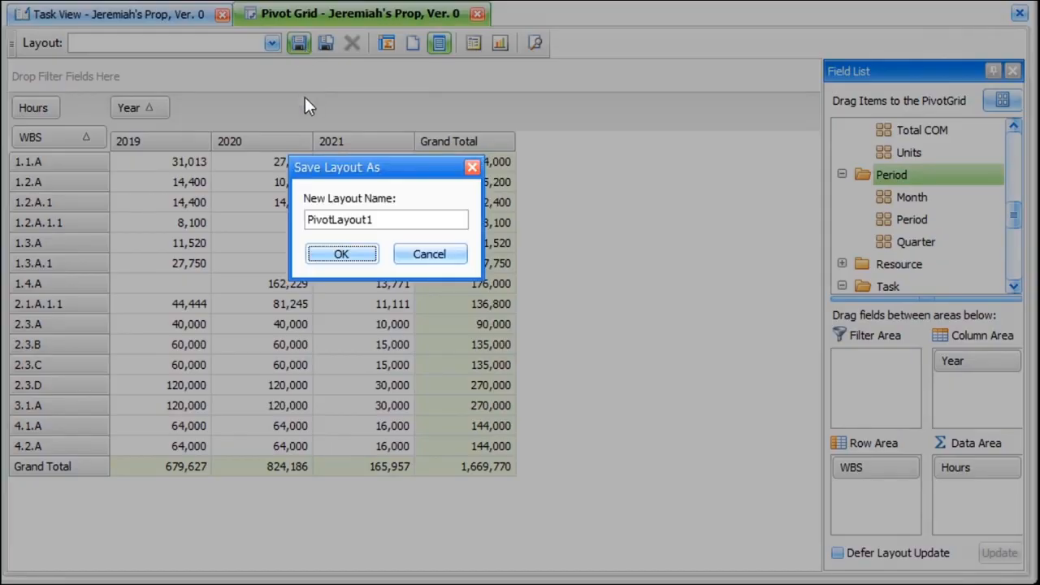
{"action": "left_click", "coordinate": [382, 217]}
{"action": "left_click_drag", "start_coordinate": [386, 219], "coordinate": [252, 225]}
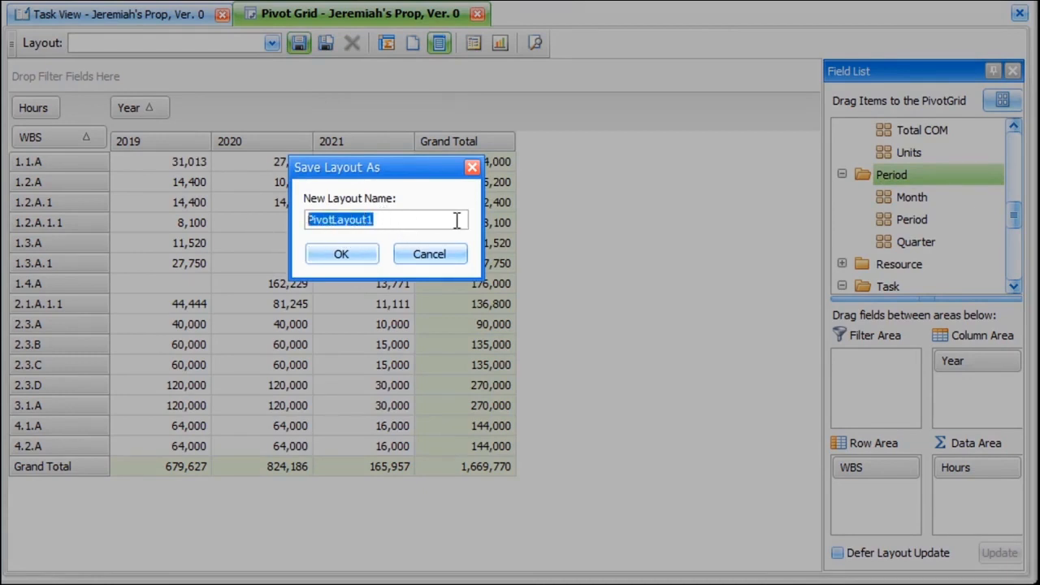
{"action": "type", "text": "Hours by WBS"}
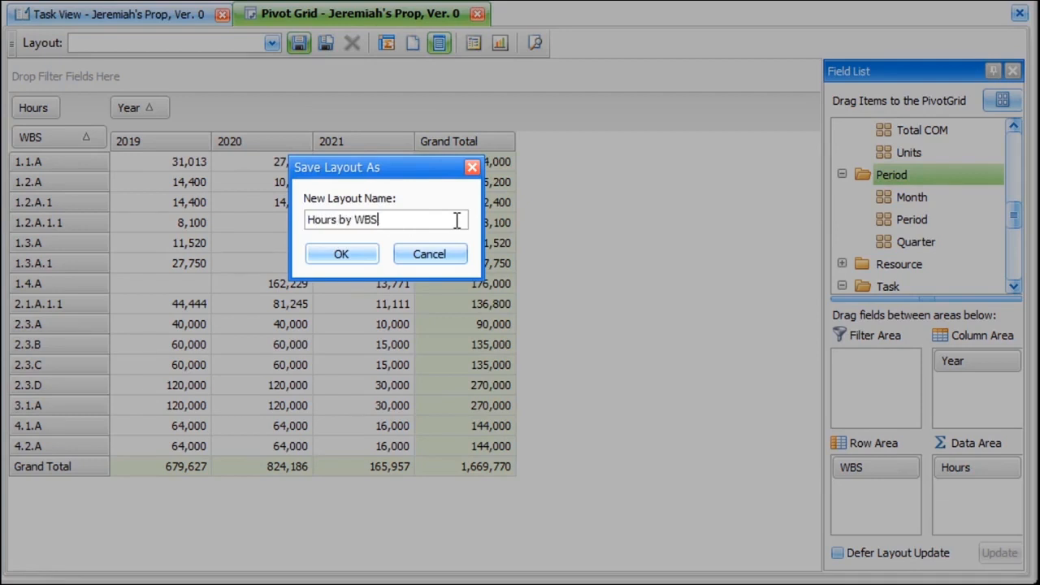
{"action": "left_click", "coordinate": [345, 254]}
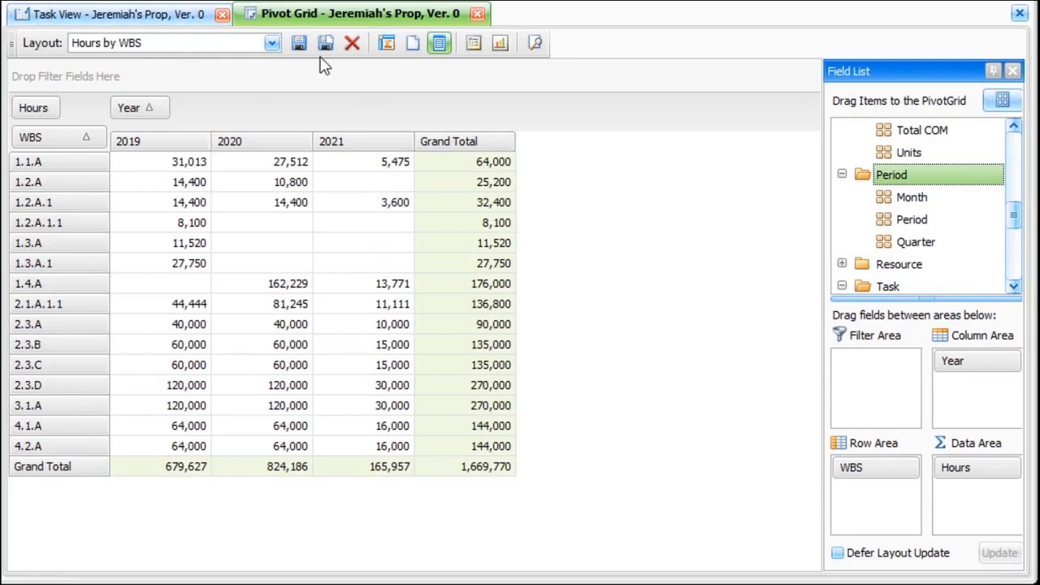
{"action": "left_click", "coordinate": [272, 44]}
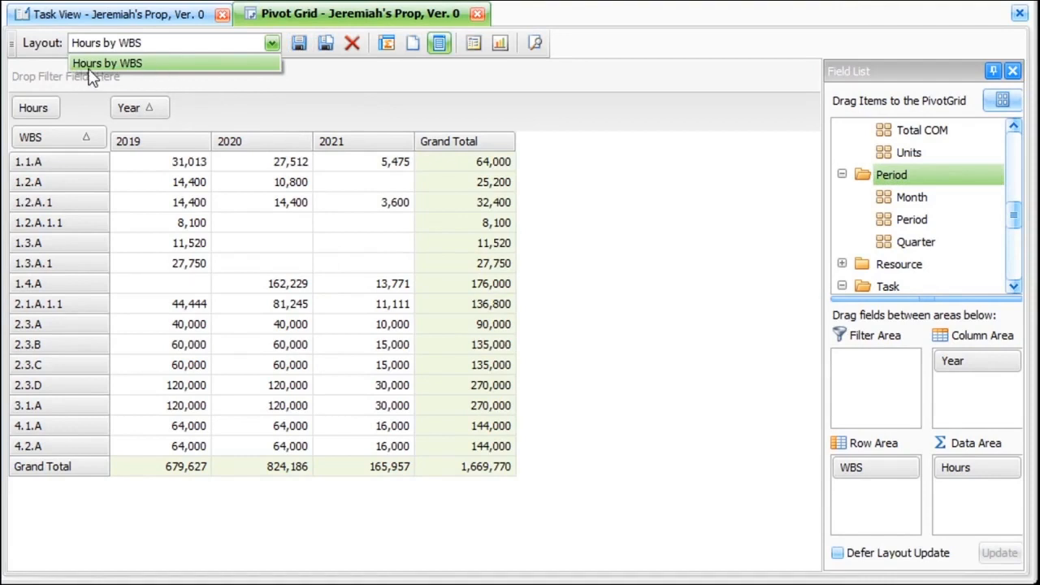
{"action": "left_click", "coordinate": [276, 46]}
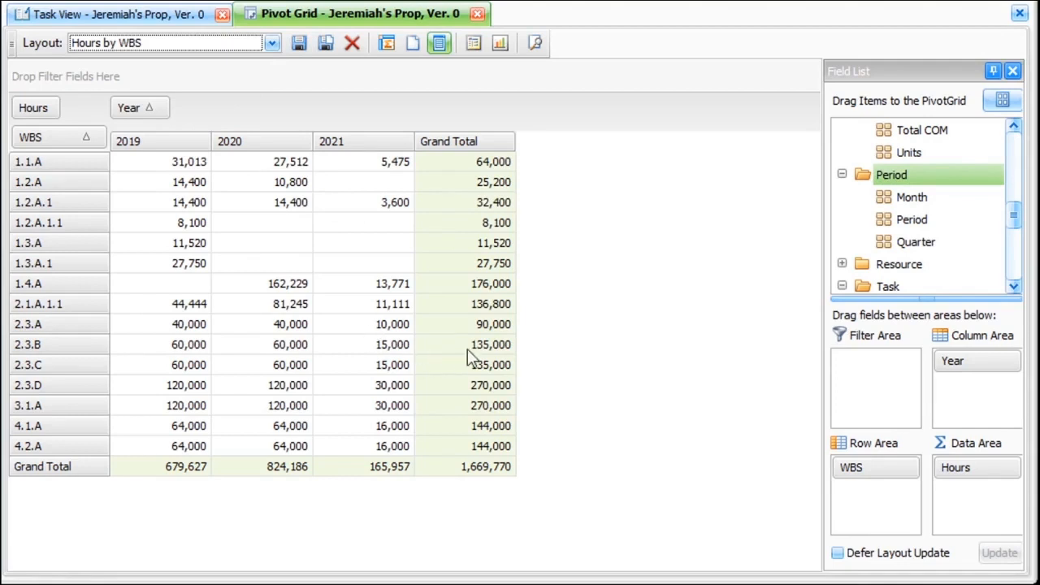
Show the chart and plot the 2019 hours for WBS elements 1.1.A through 4.2.A
{"action": "left_click", "coordinate": [500, 44]}
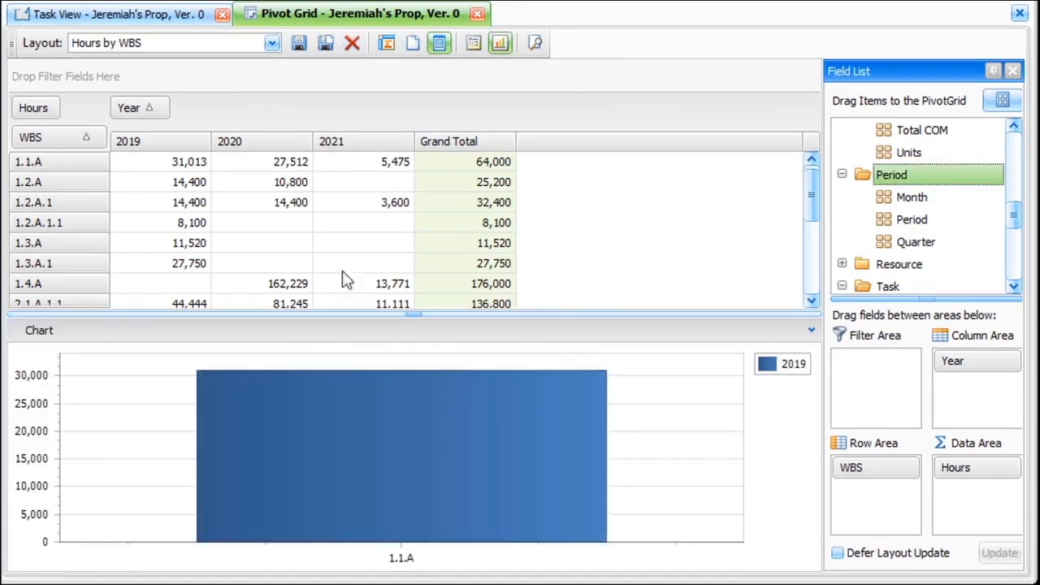
{"action": "left_click_drag", "start_coordinate": [174, 162], "coordinate": [185, 274]}
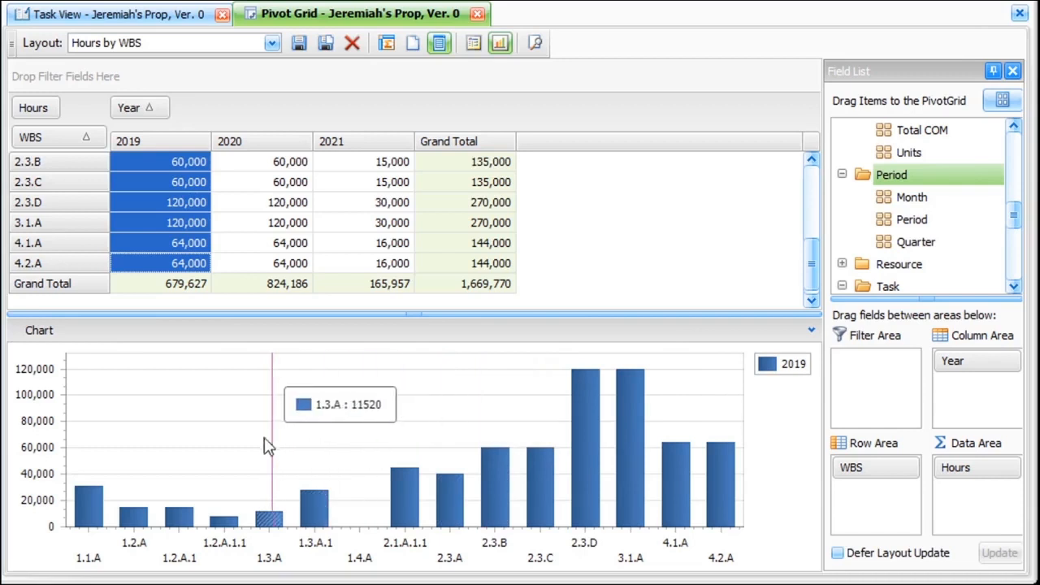
Examine the chart types available for the 2019 hours chart, including Other Charts, Bar, Column, Line and Pie
{"action": "left_click", "coordinate": [39, 333]}
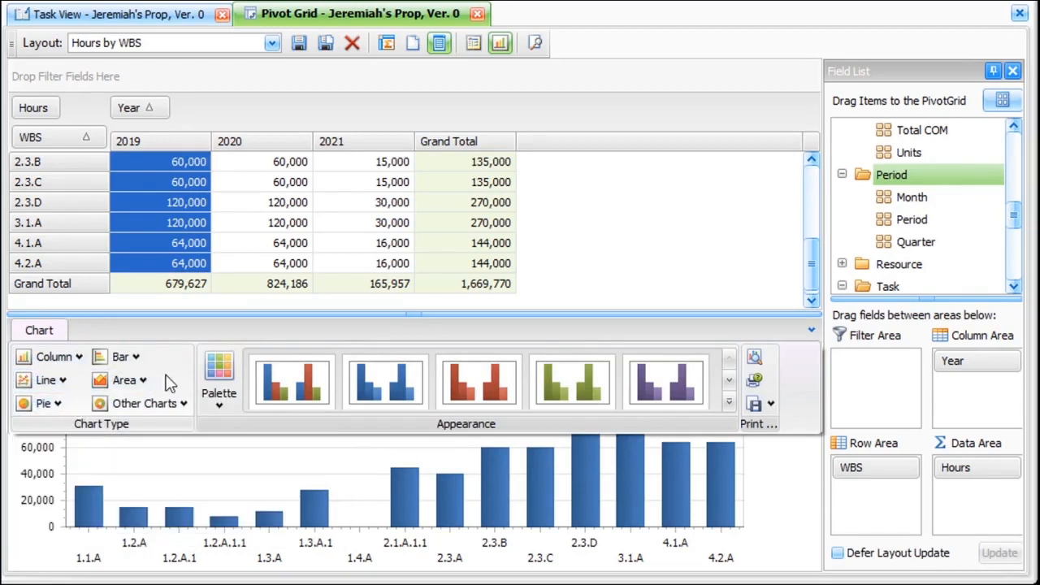
{"action": "left_click", "coordinate": [164, 404]}
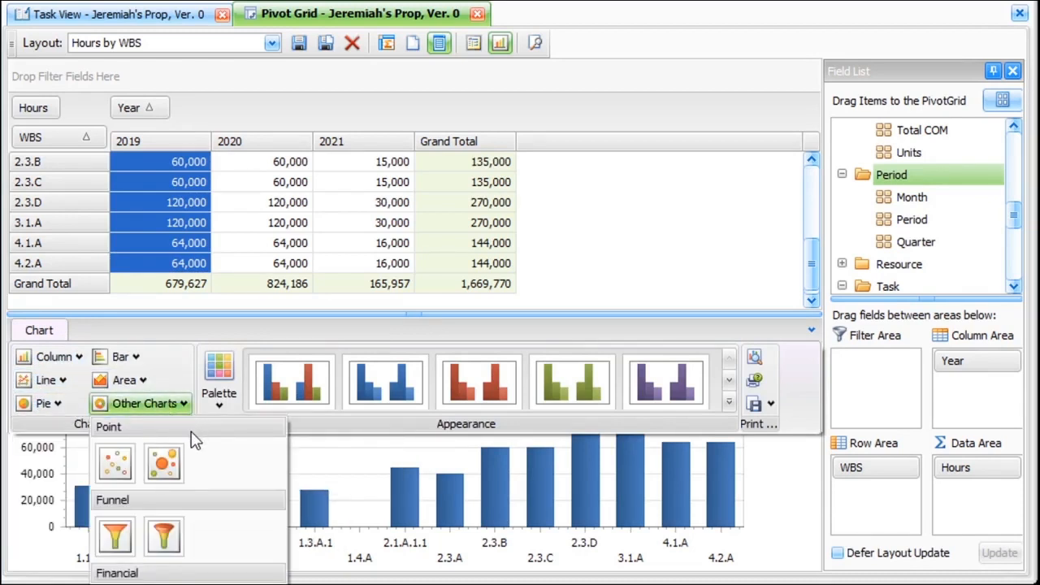
{"action": "left_click", "coordinate": [160, 403]}
{"action": "left_click", "coordinate": [124, 360]}
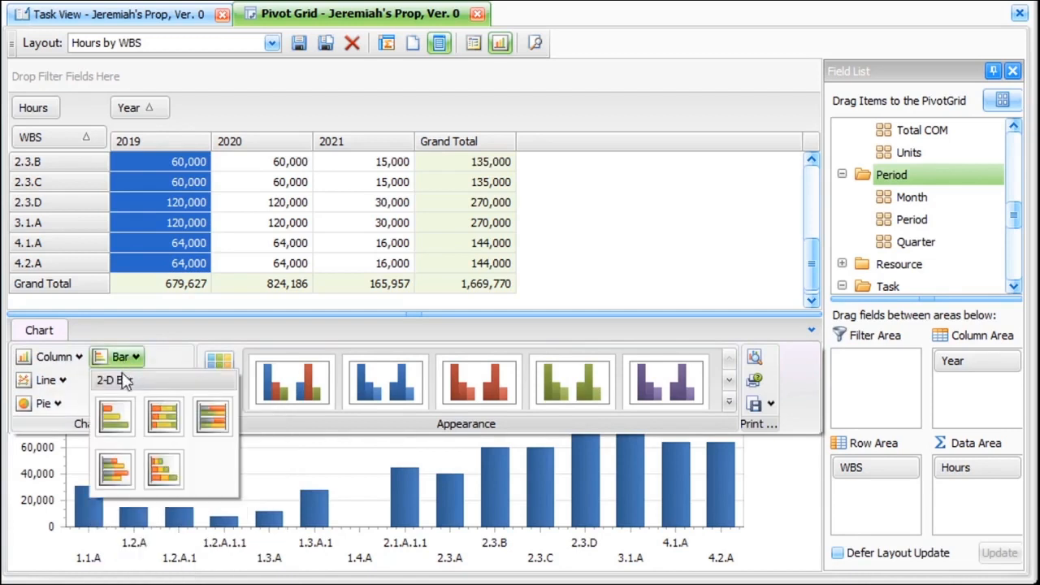
{"action": "left_click", "coordinate": [58, 358]}
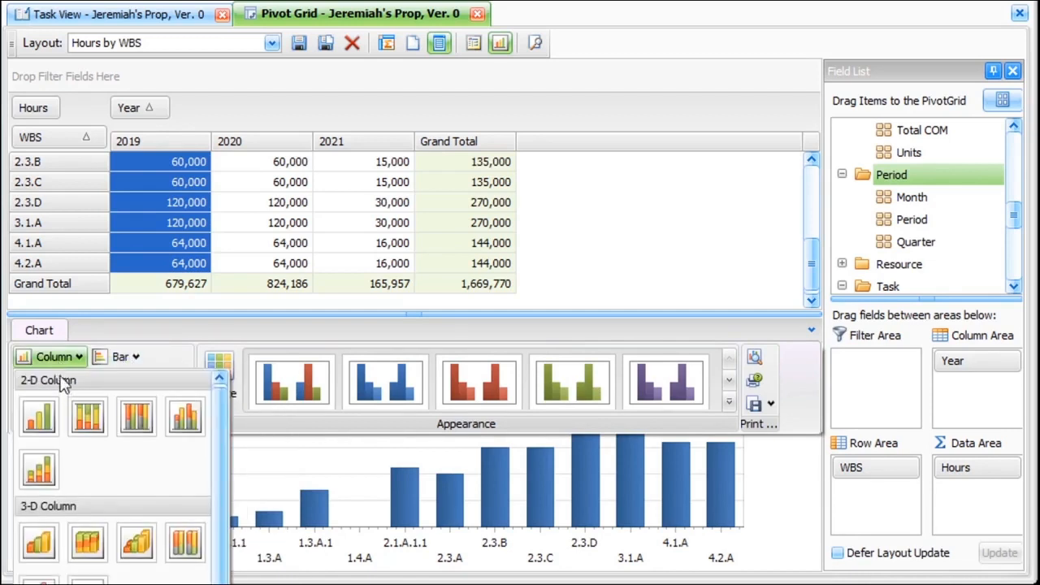
{"action": "left_click", "coordinate": [59, 359]}
{"action": "left_click", "coordinate": [58, 382]}
{"action": "left_click", "coordinate": [59, 384]}
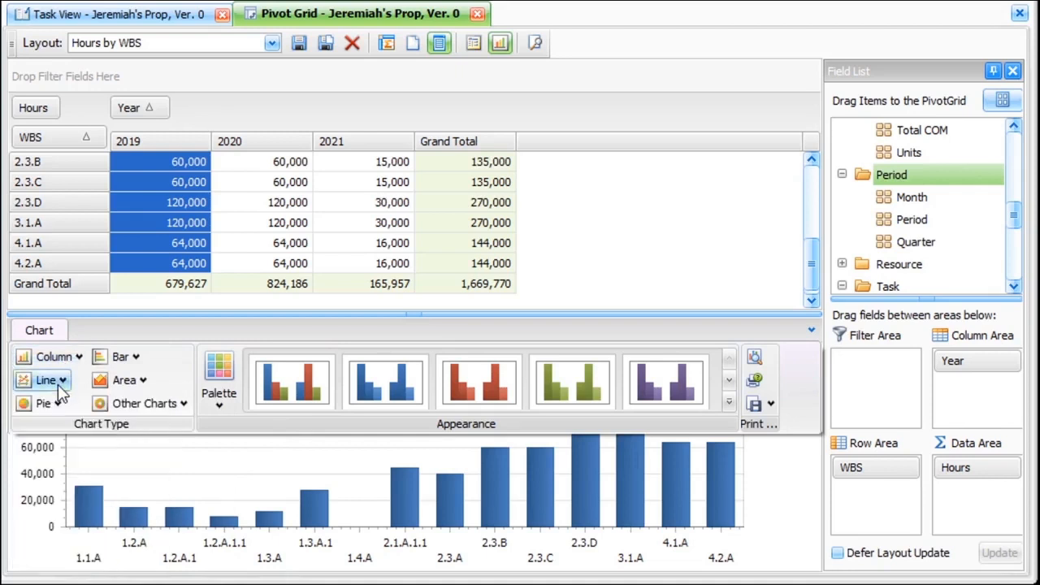
{"action": "left_click", "coordinate": [59, 404]}
{"action": "left_click", "coordinate": [57, 403]}
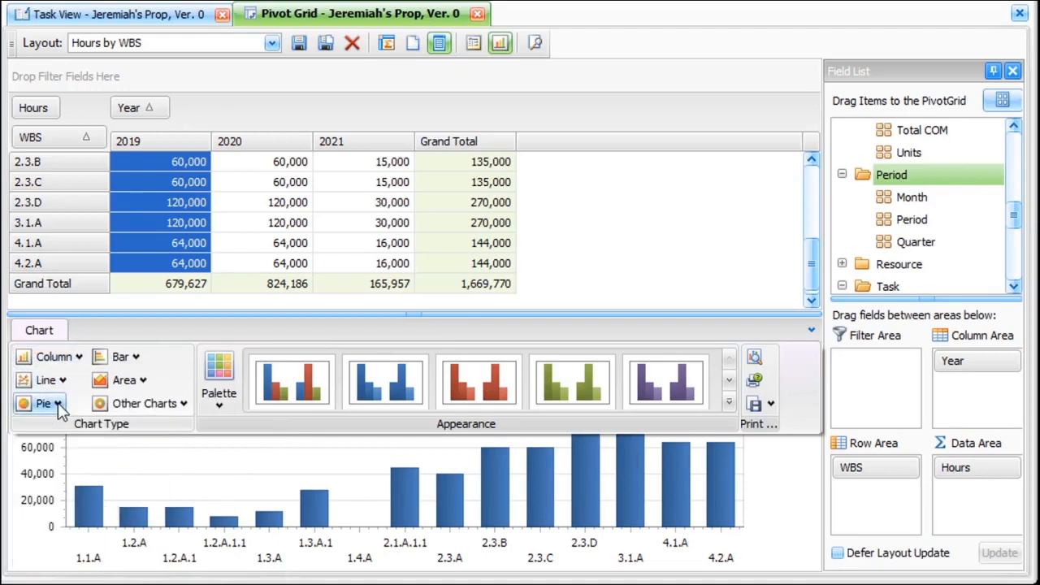
{"action": "left_click", "coordinate": [58, 403]}
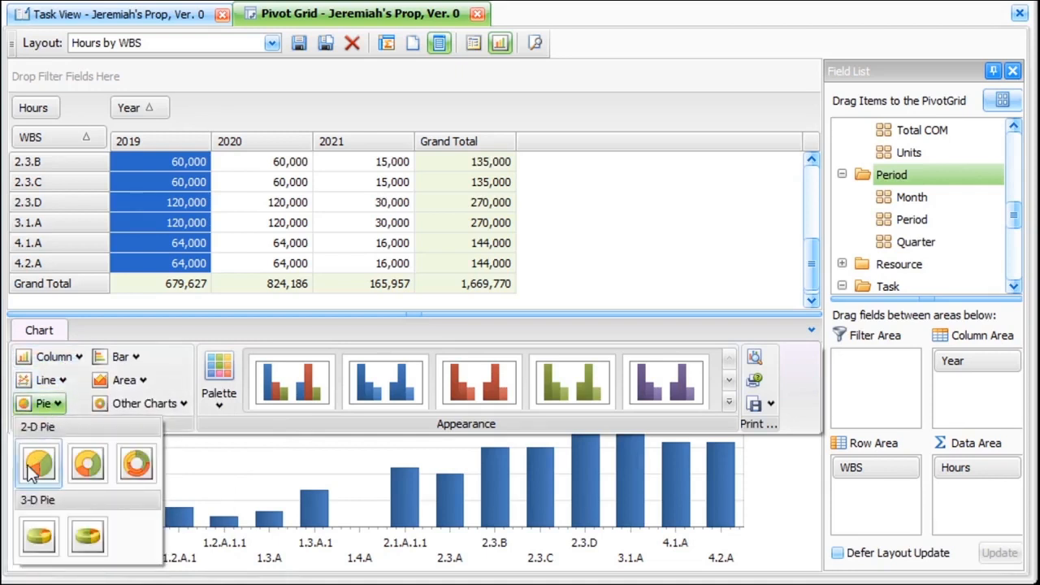